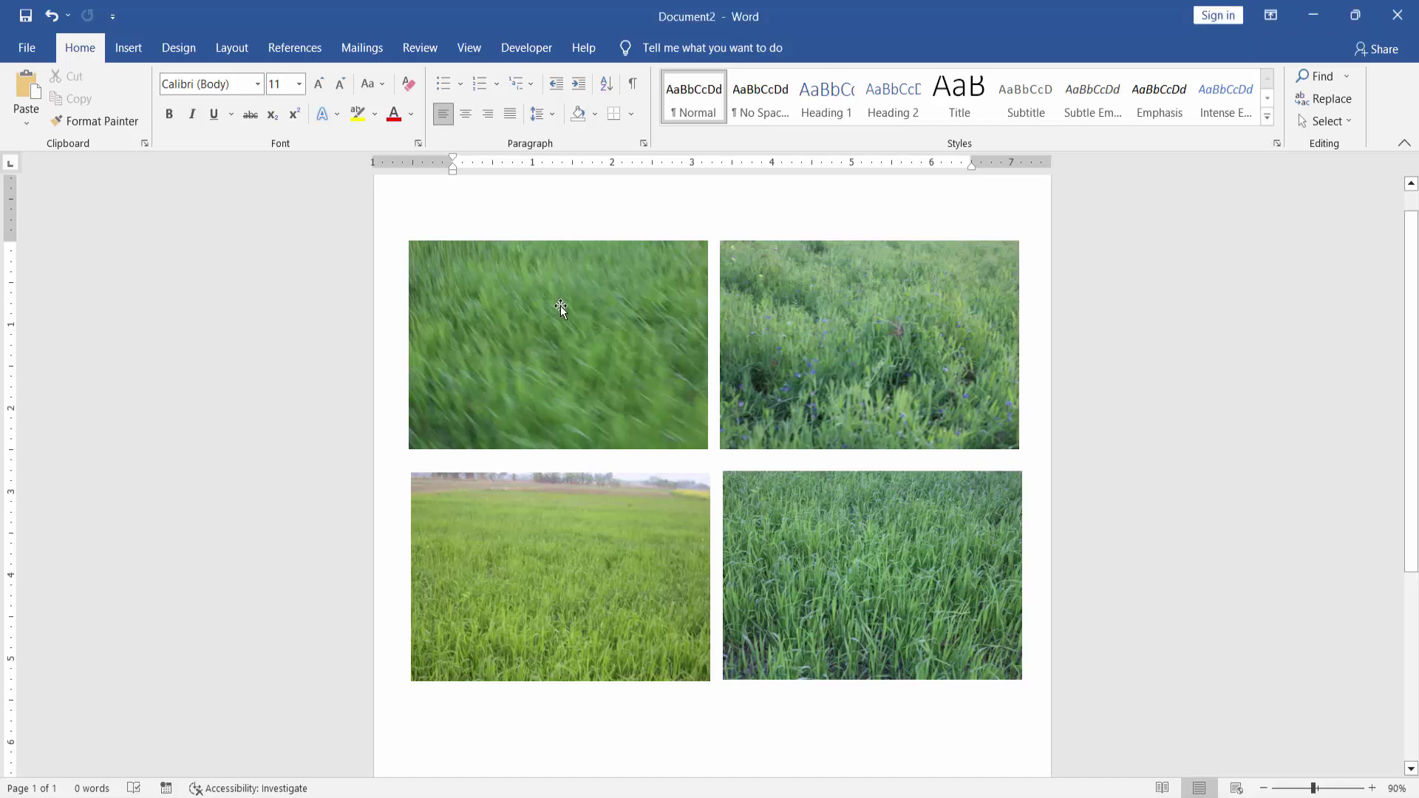
- Ctrl-click all four grass photos into one selection, then deselect them
click(550, 330)
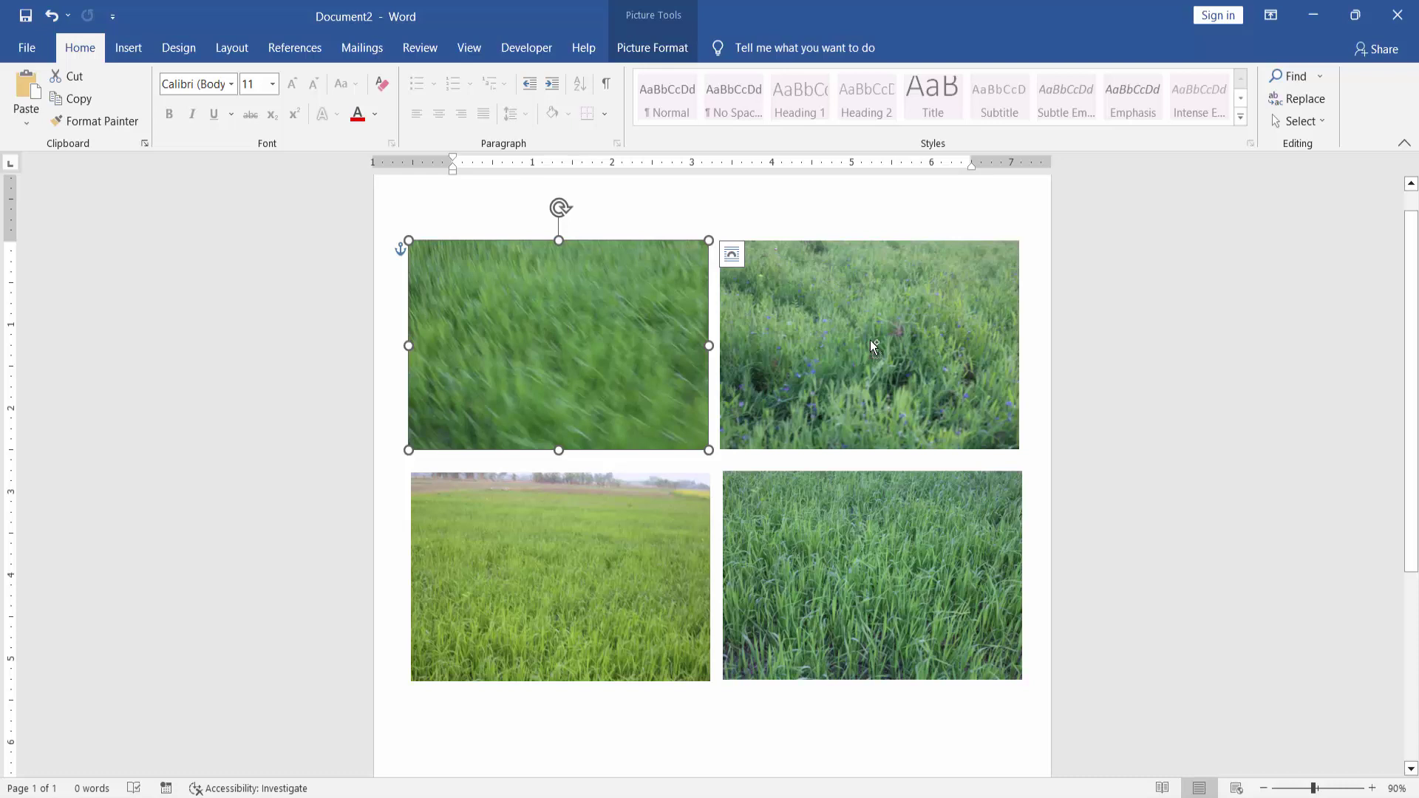
ctrl+click(842, 332)
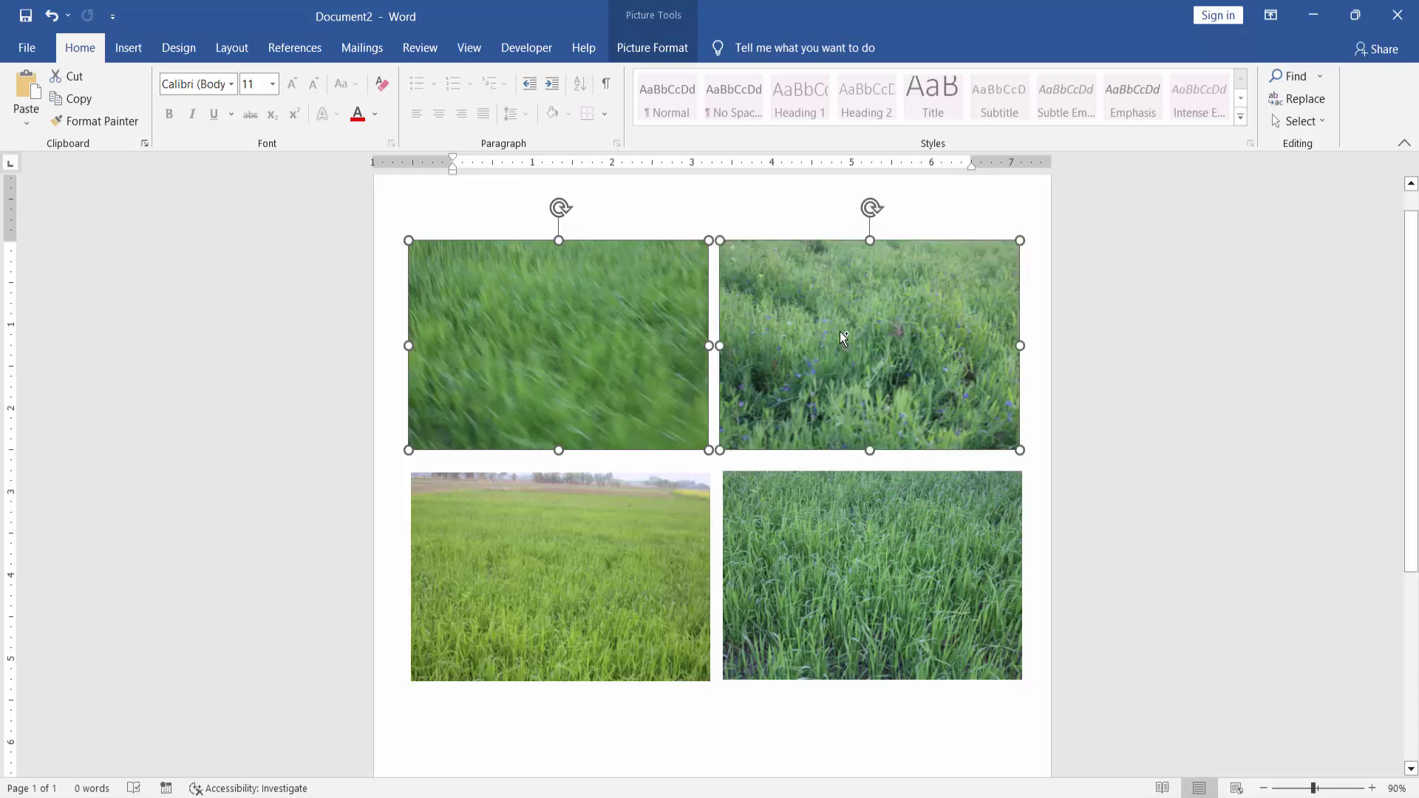
ctrl+click(549, 530)
ctrl+click(888, 527)
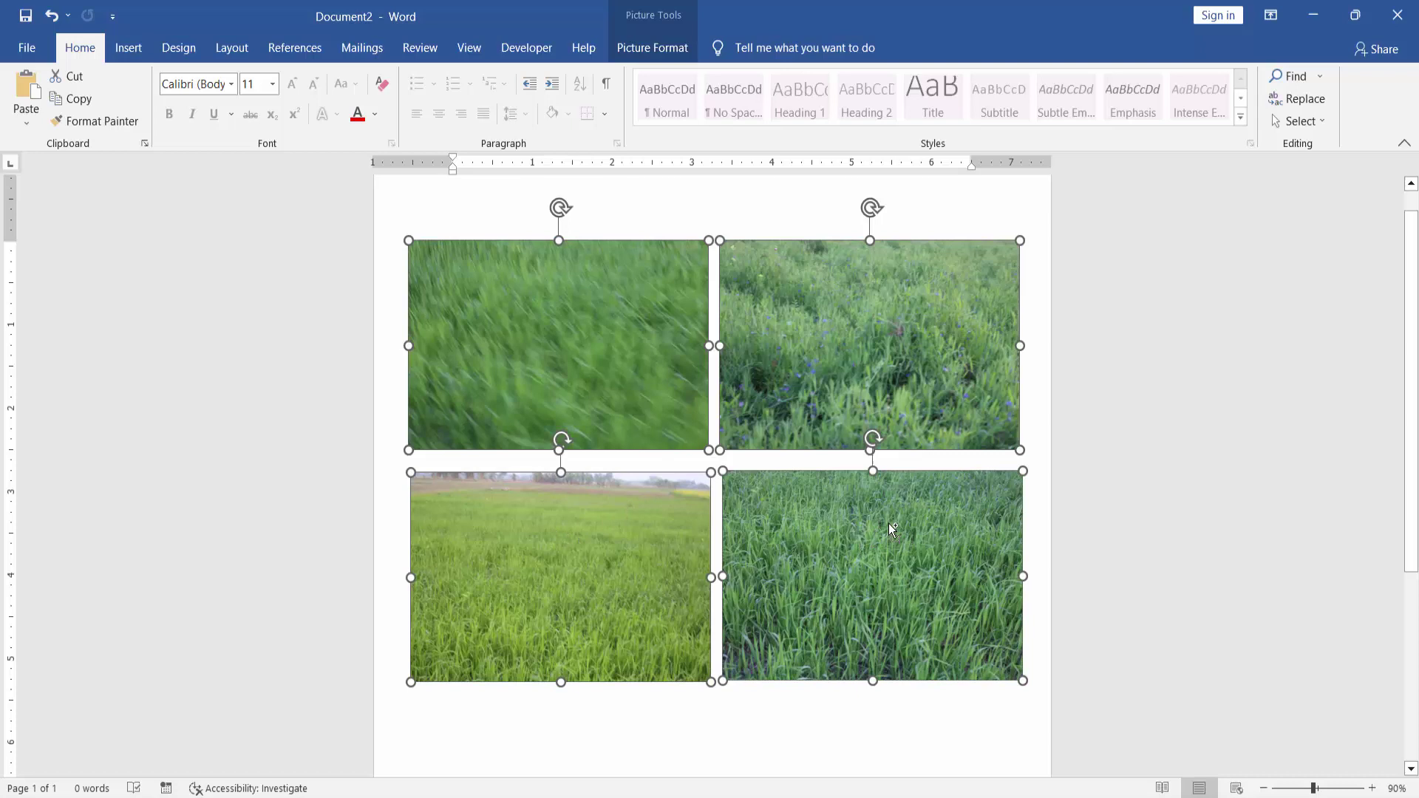
click(707, 213)
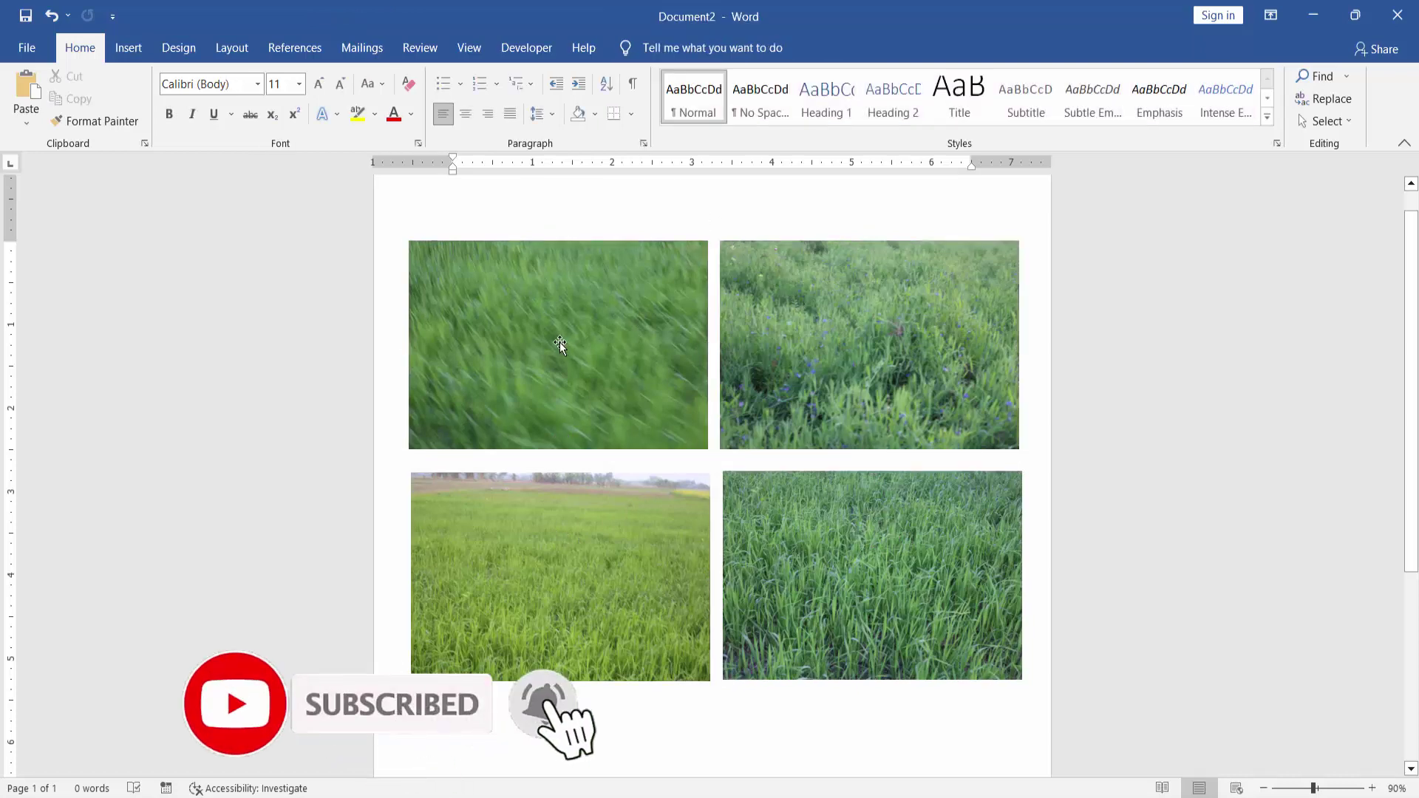
- With the top-left photo selected, open the Selection Pane from Home > Select
click(552, 319)
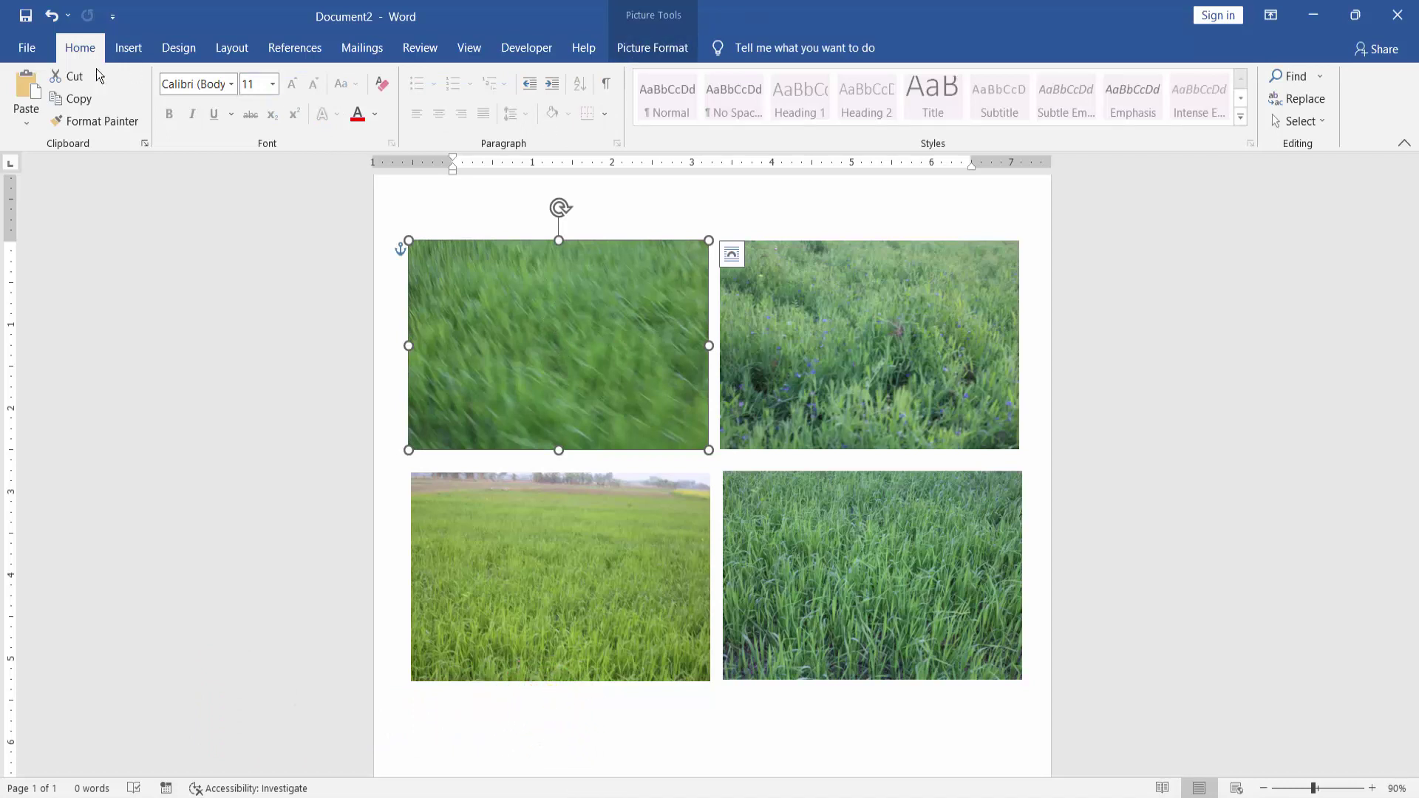
click(1321, 122)
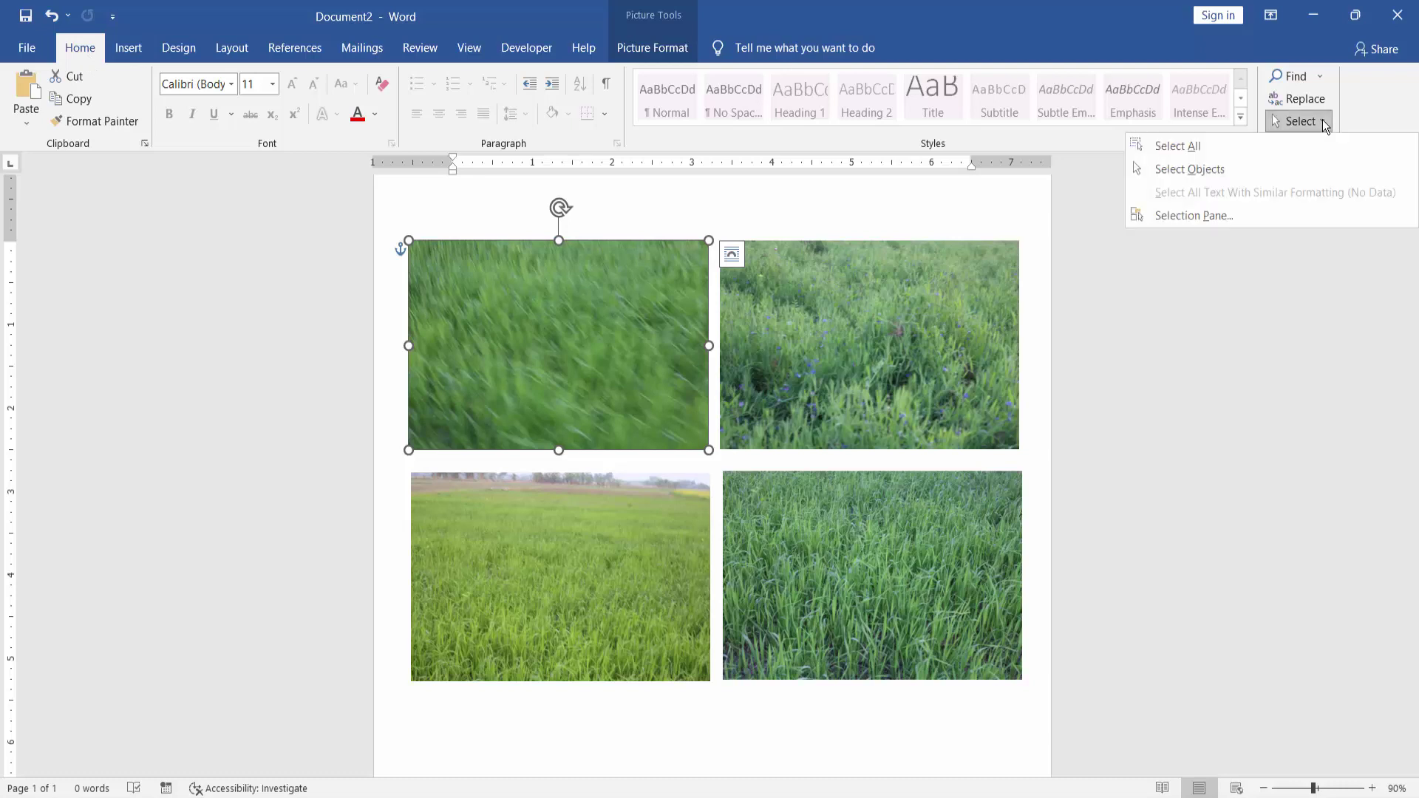
click(1209, 216)
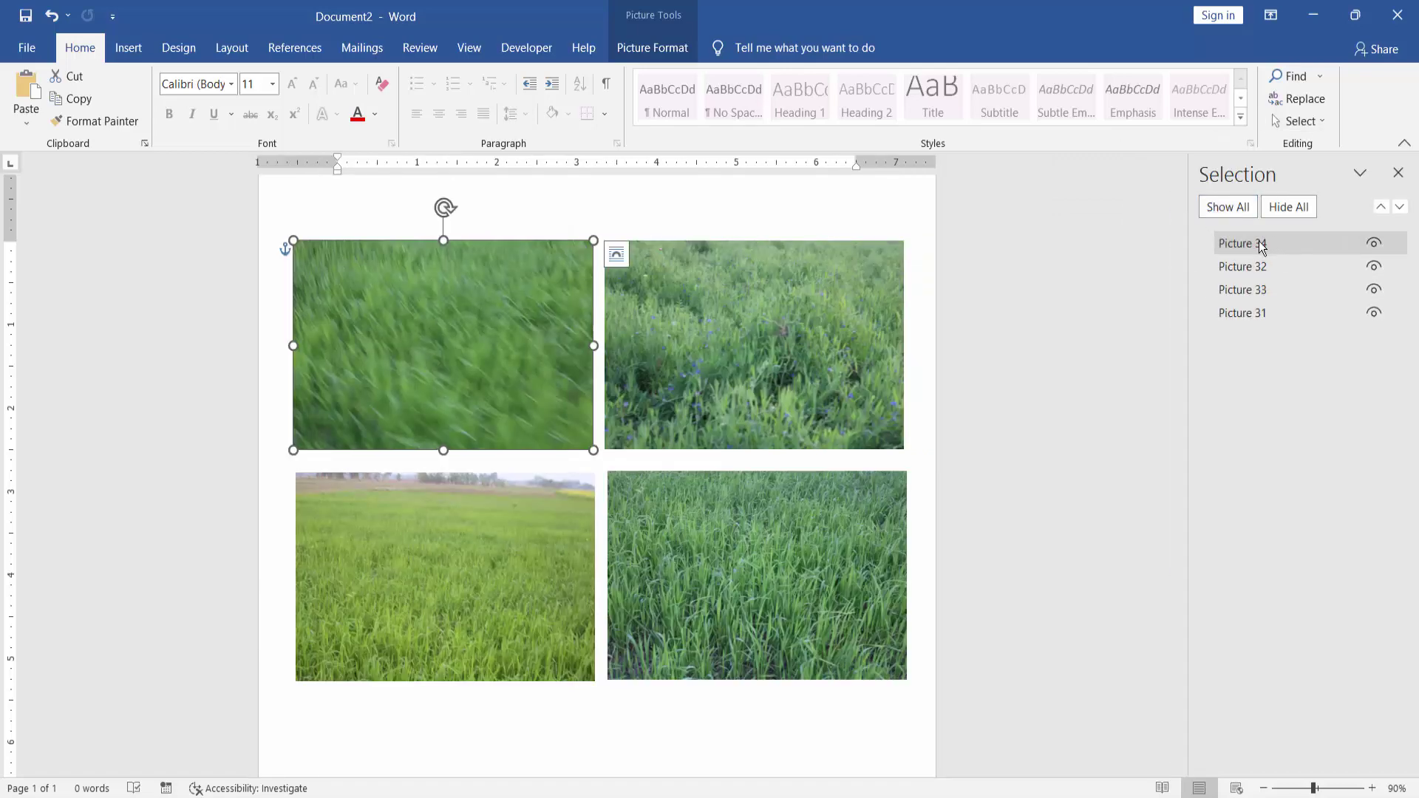
- Select Pictures 34, 32 and 33 together in the Selection pane, then deselect
click(1237, 266)
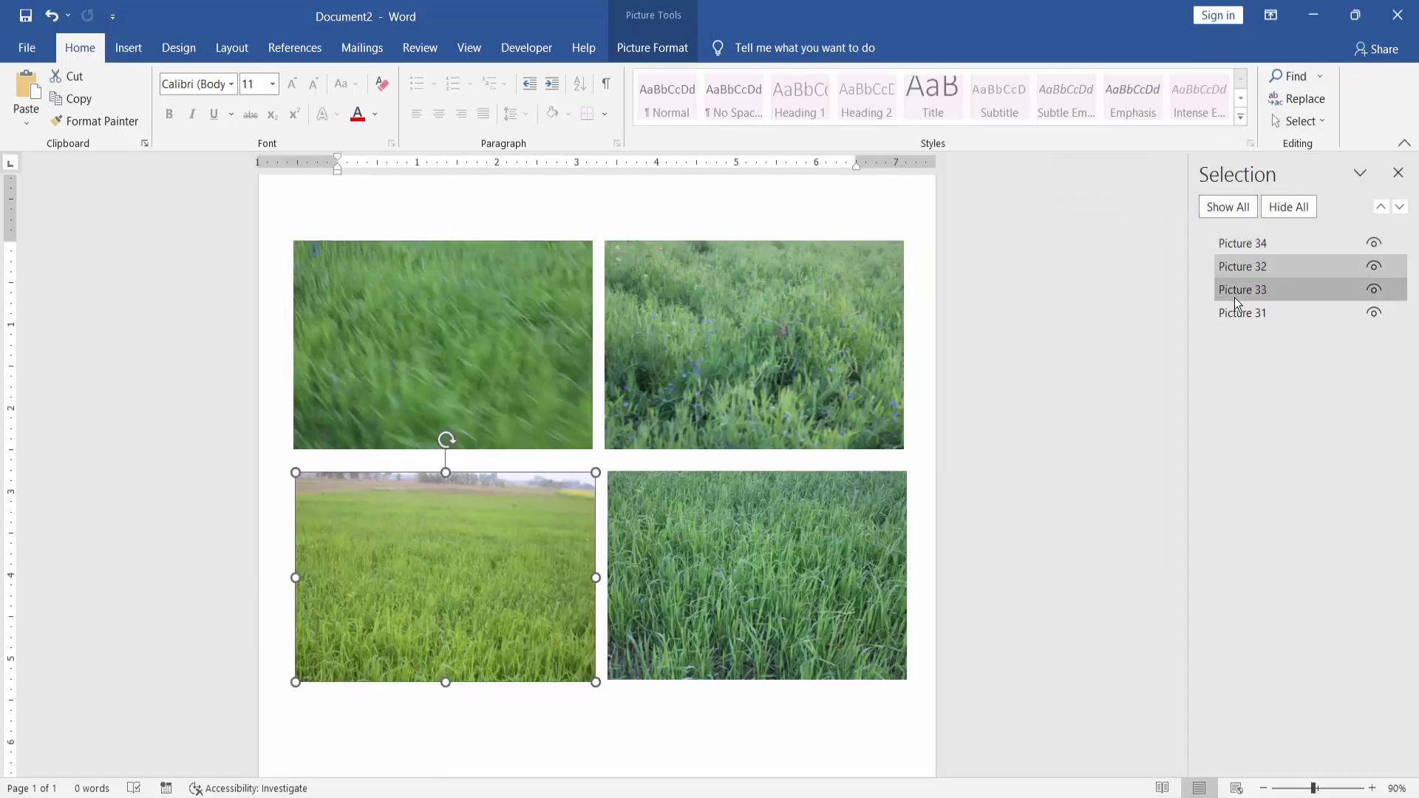
click(1235, 293)
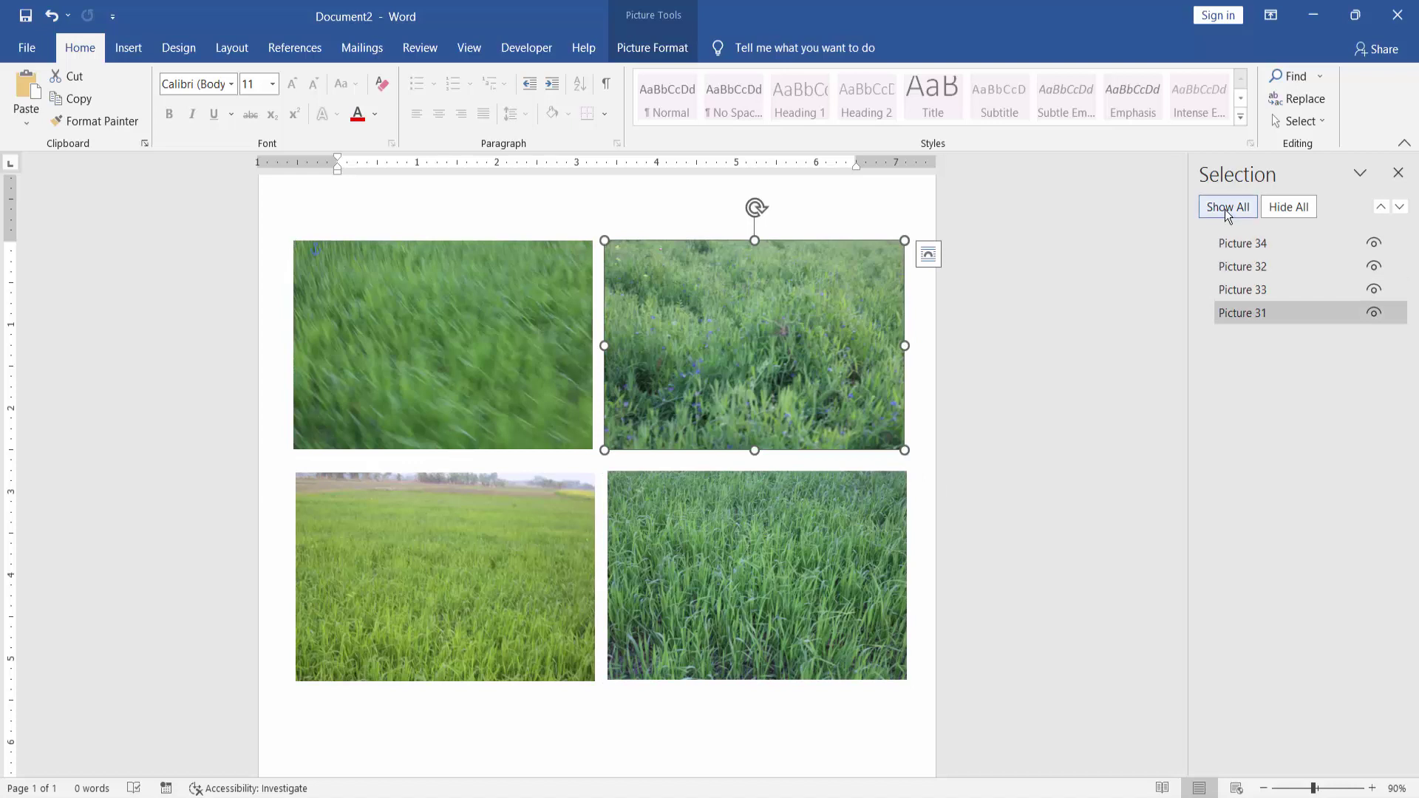
click(1246, 244)
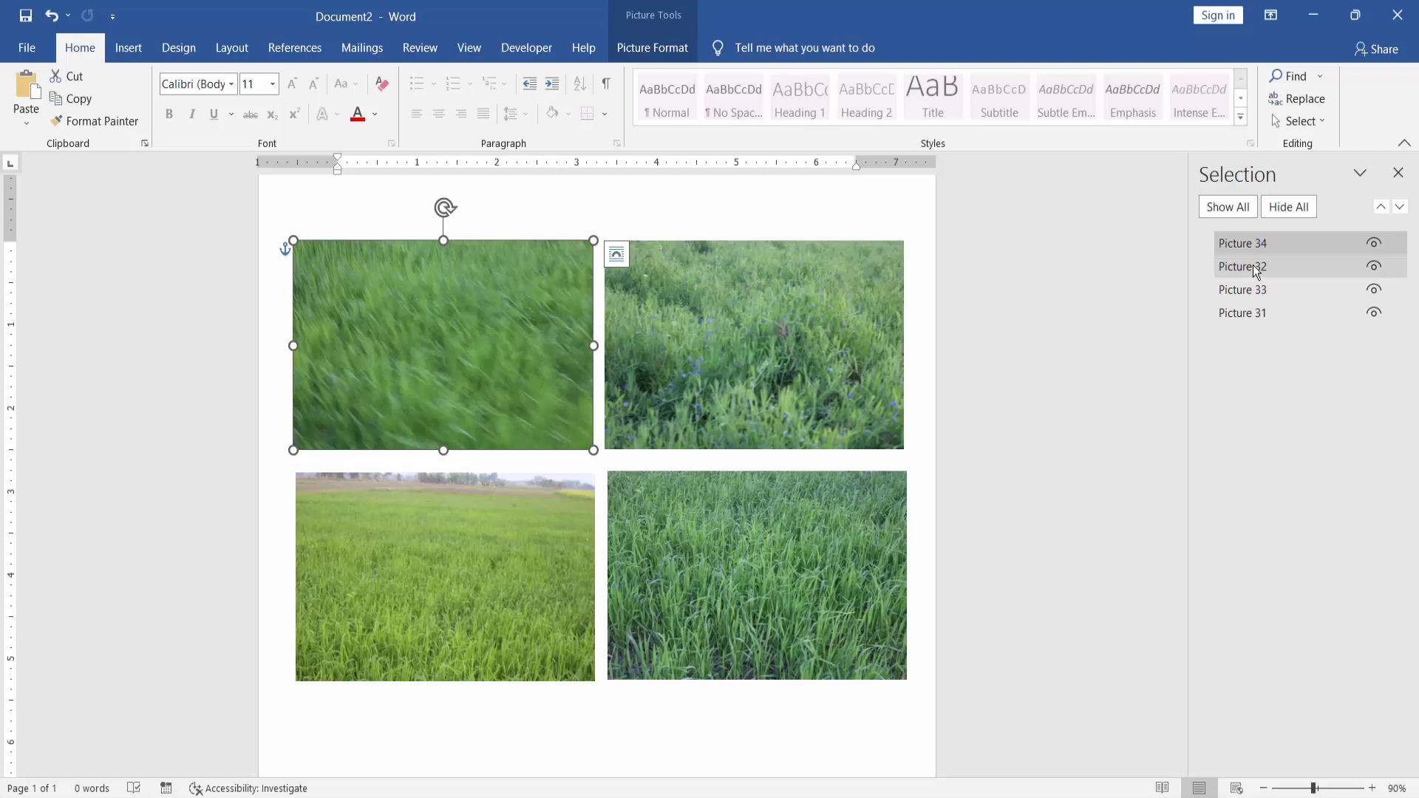
ctrl+click(1253, 265)
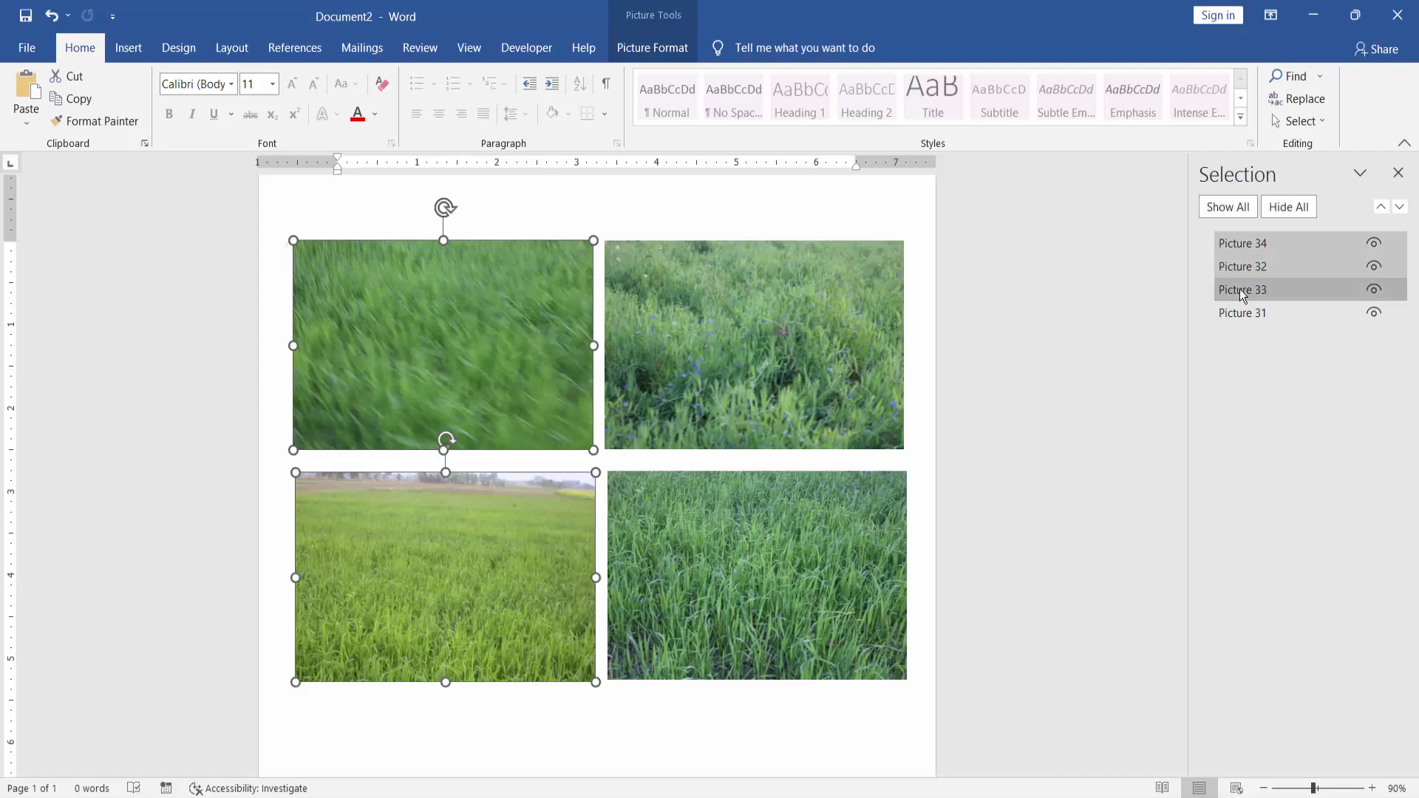
ctrl+click(1241, 290)
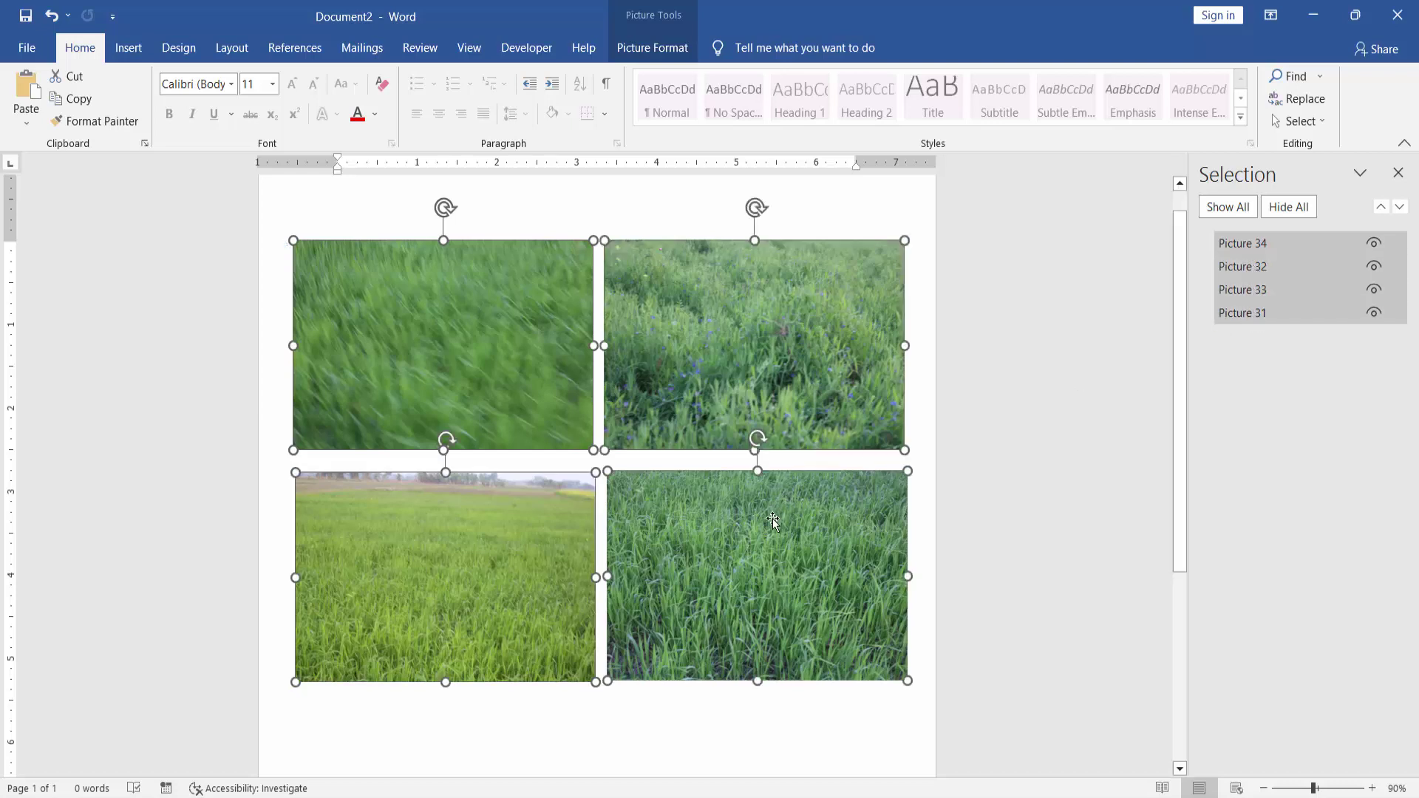
scroll(777, 516, down, 3)
click(666, 677)
ctrl+scroll(665, 676, down, 5)
ctrl+scroll(644, 632, up, 3)
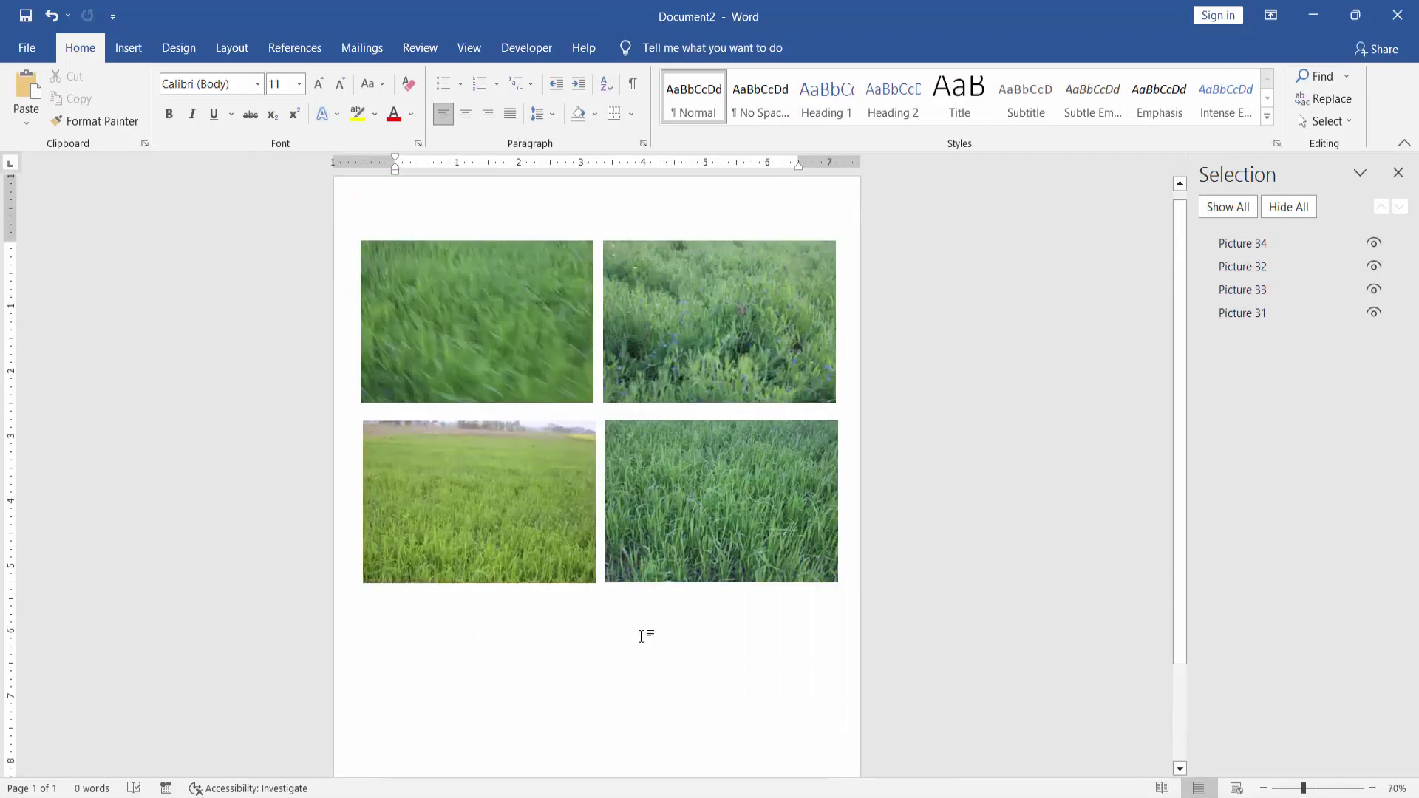
- Ctrl-select all four photos on the page and drag them upward together
click(542, 332)
ctrl+click(651, 322)
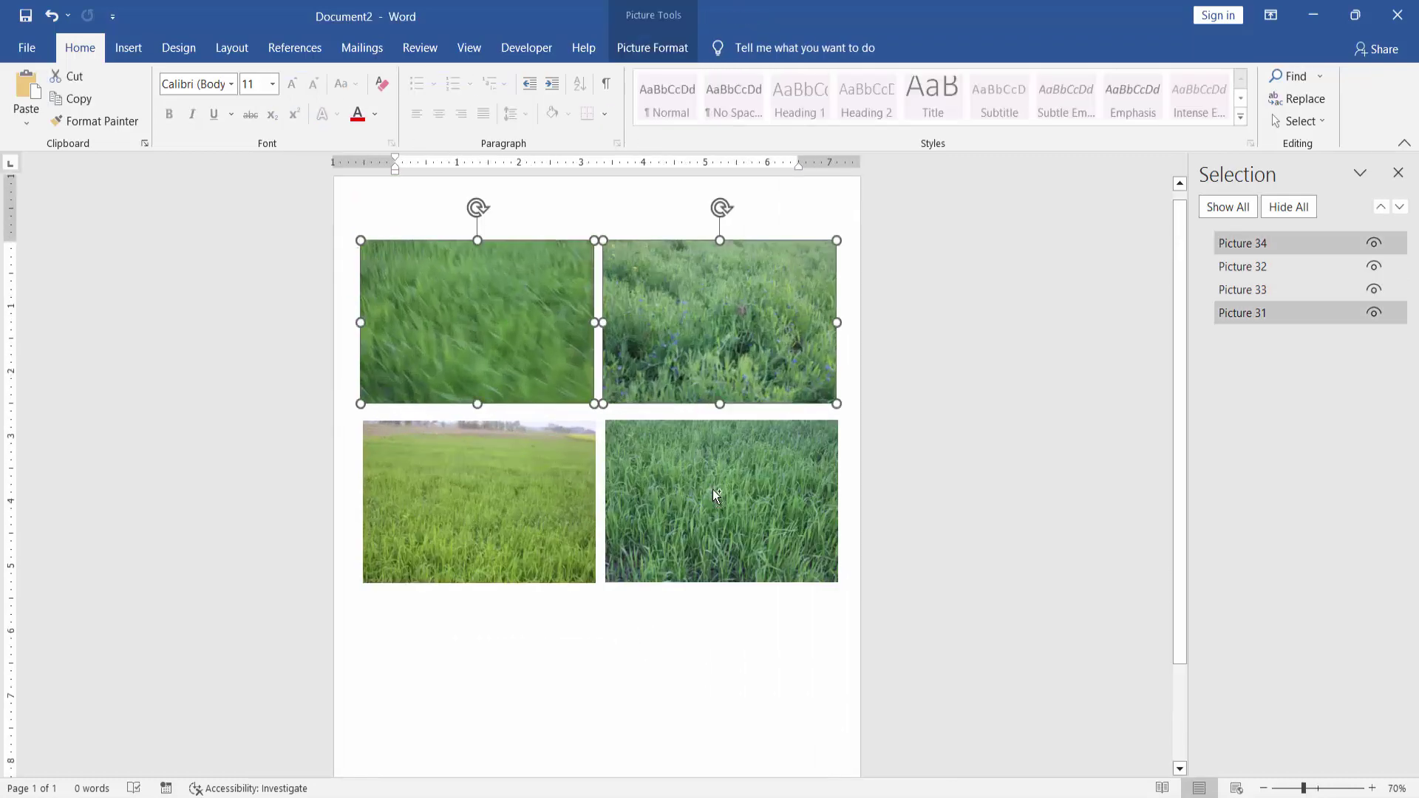
ctrl+click(713, 489)
ctrl+click(543, 471)
drag(544, 317, 542, 282)
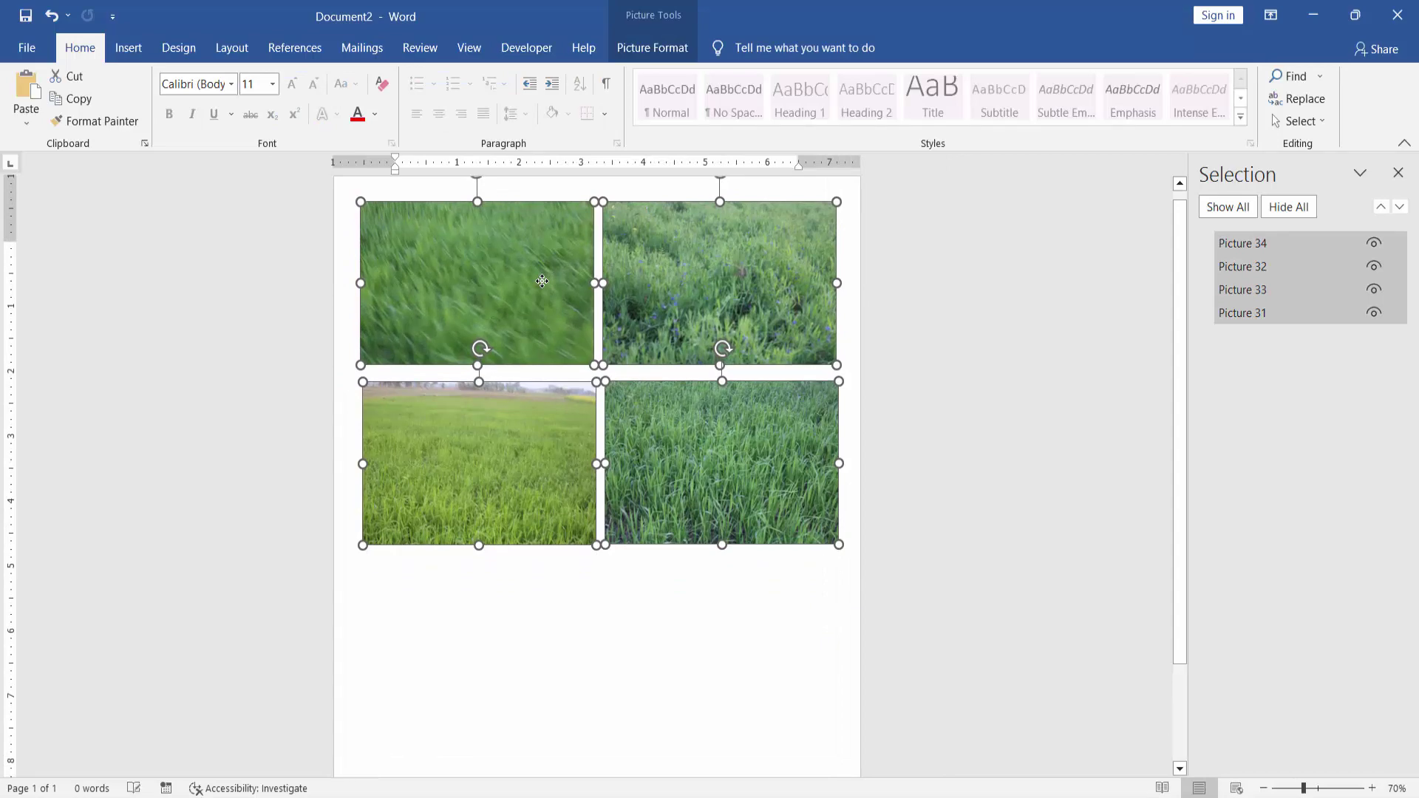
click(568, 591)
- Draw a blue rectangle below the photos from Insert > Shapes and shift it left
click(127, 49)
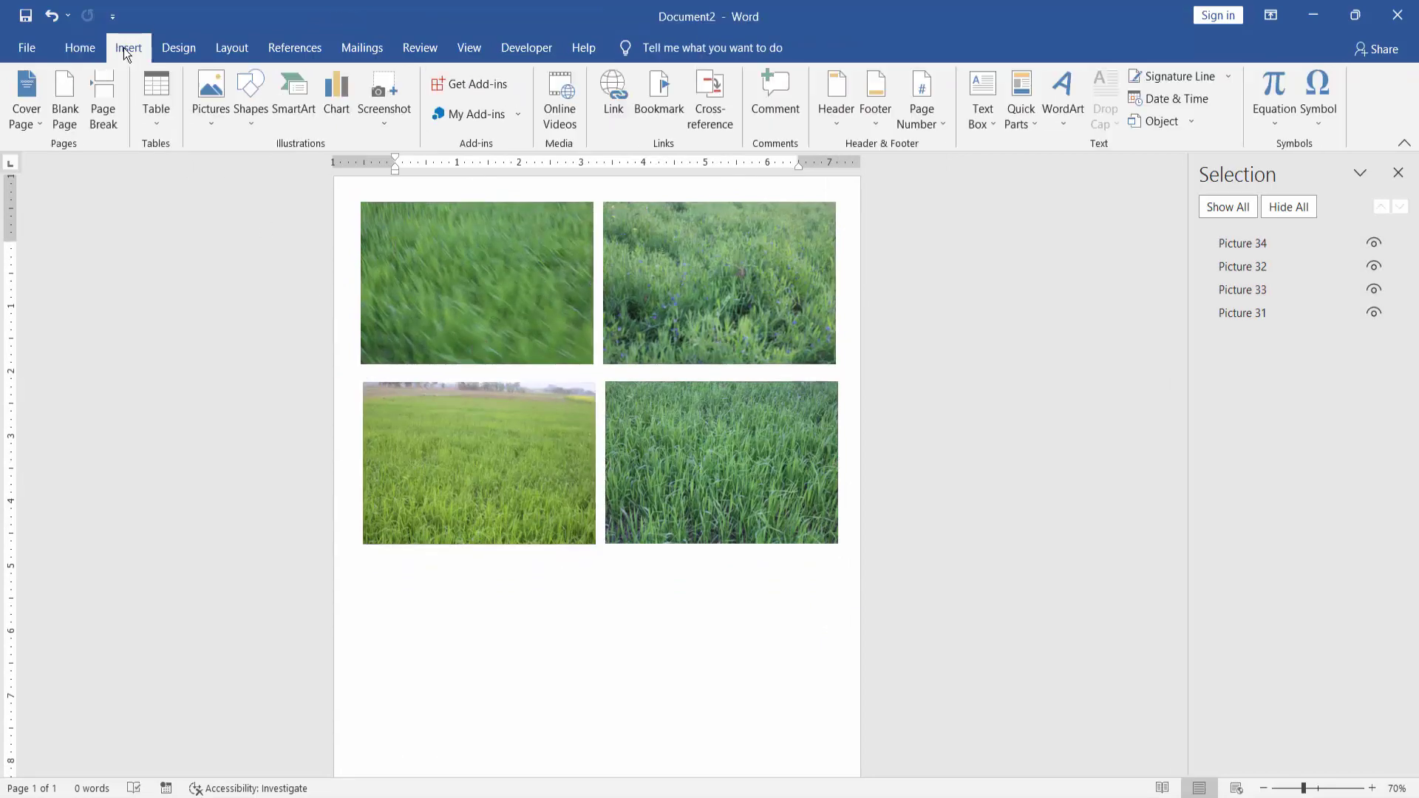
click(254, 116)
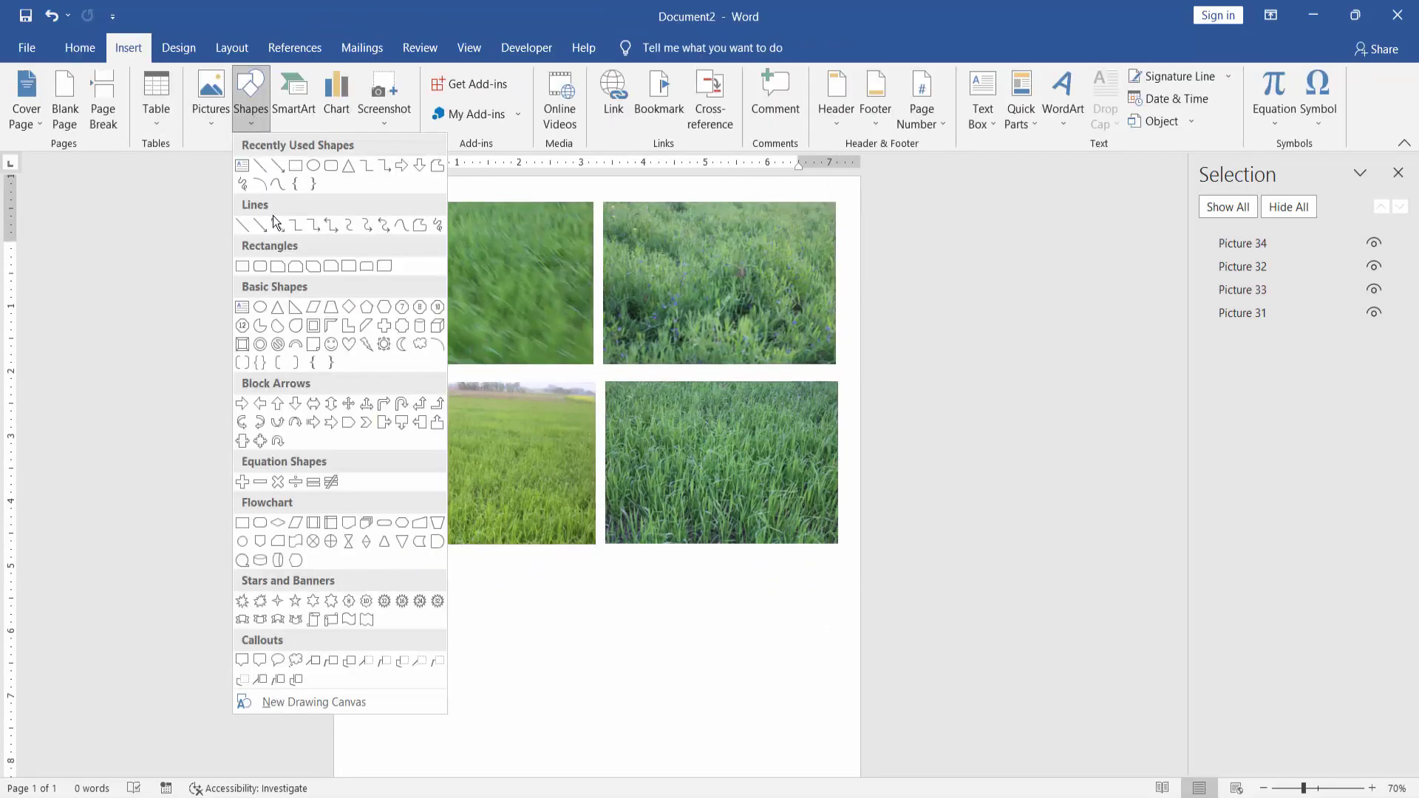
click(249, 272)
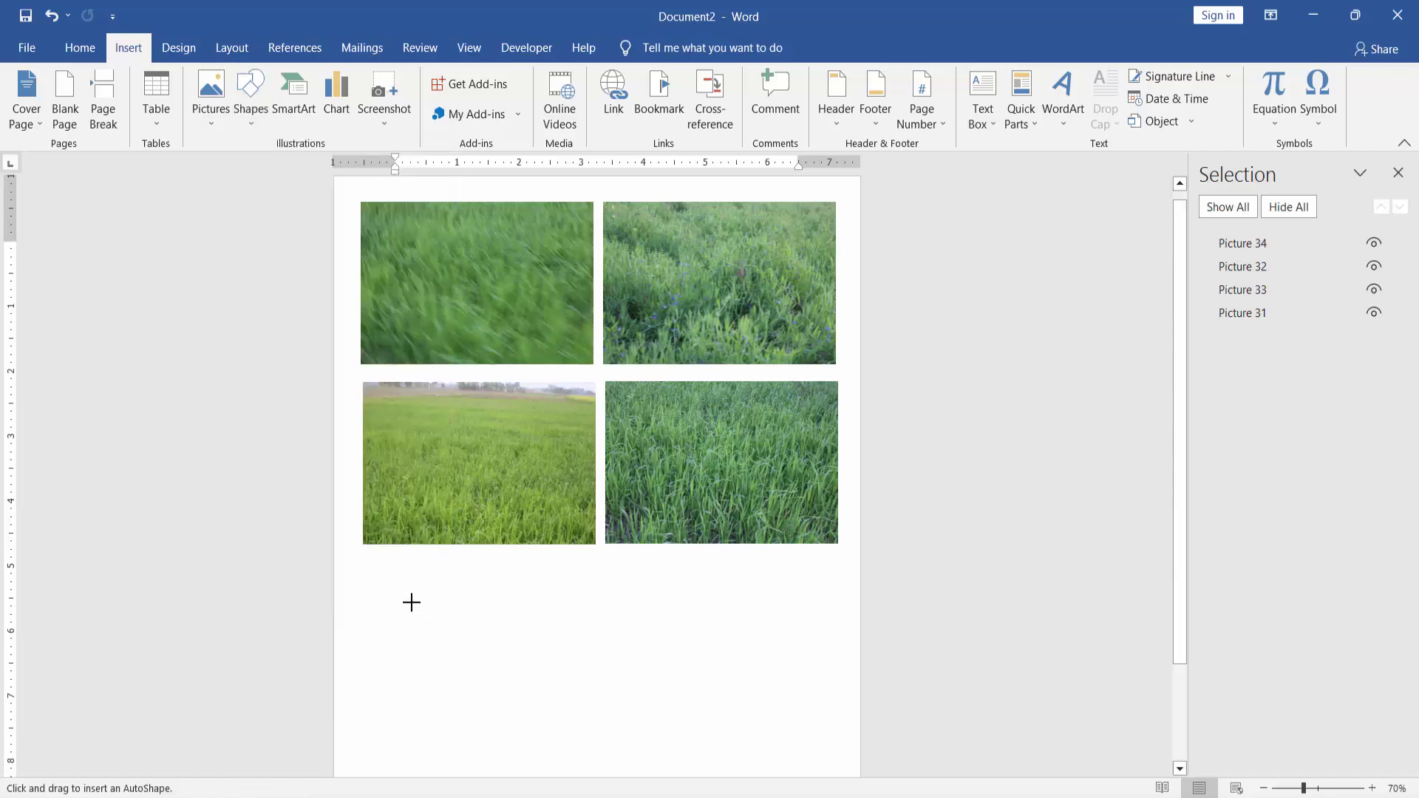
drag(413, 588, 557, 700)
drag(505, 643, 459, 641)
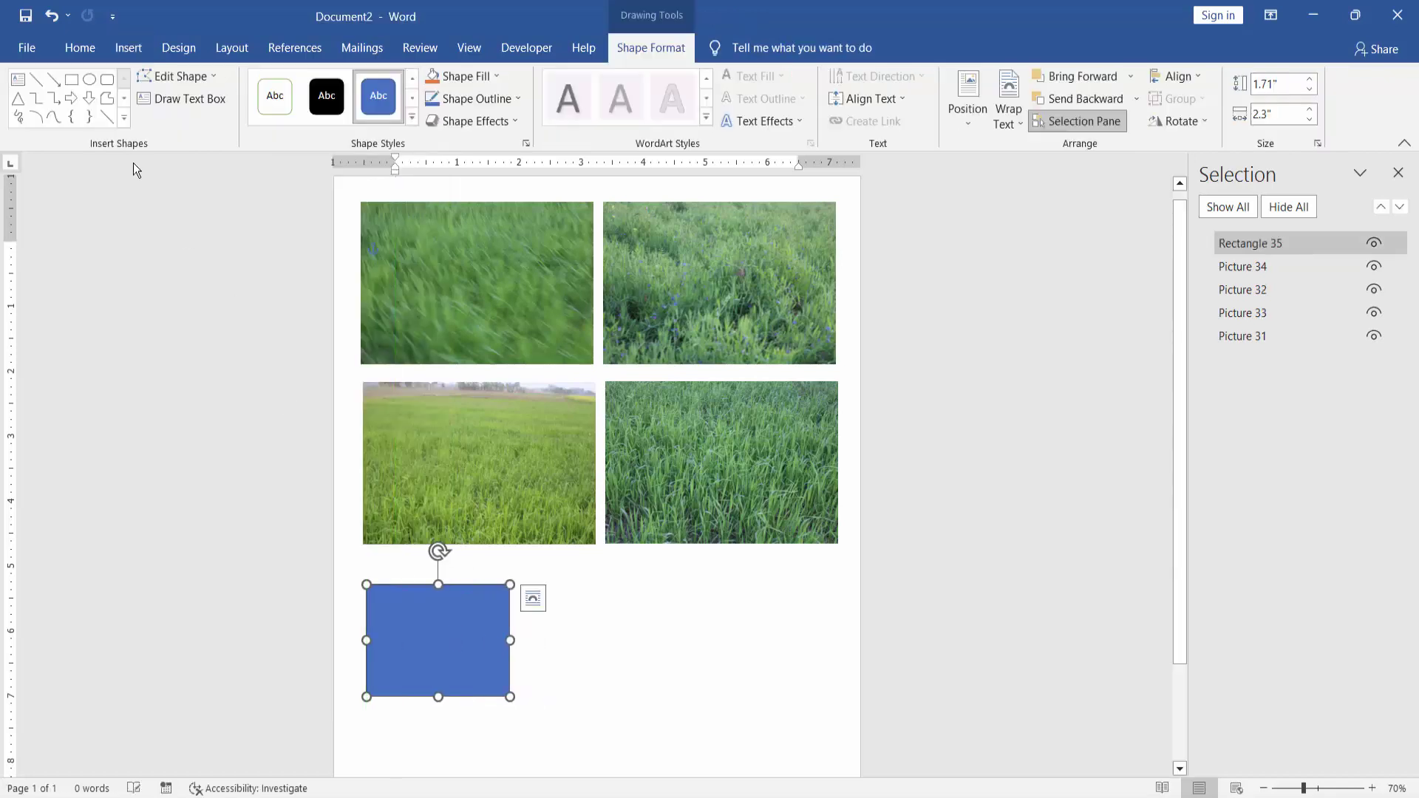
- Add a circle to the right of the rectangle, then a right arrow
click(88, 78)
drag(578, 589, 698, 712)
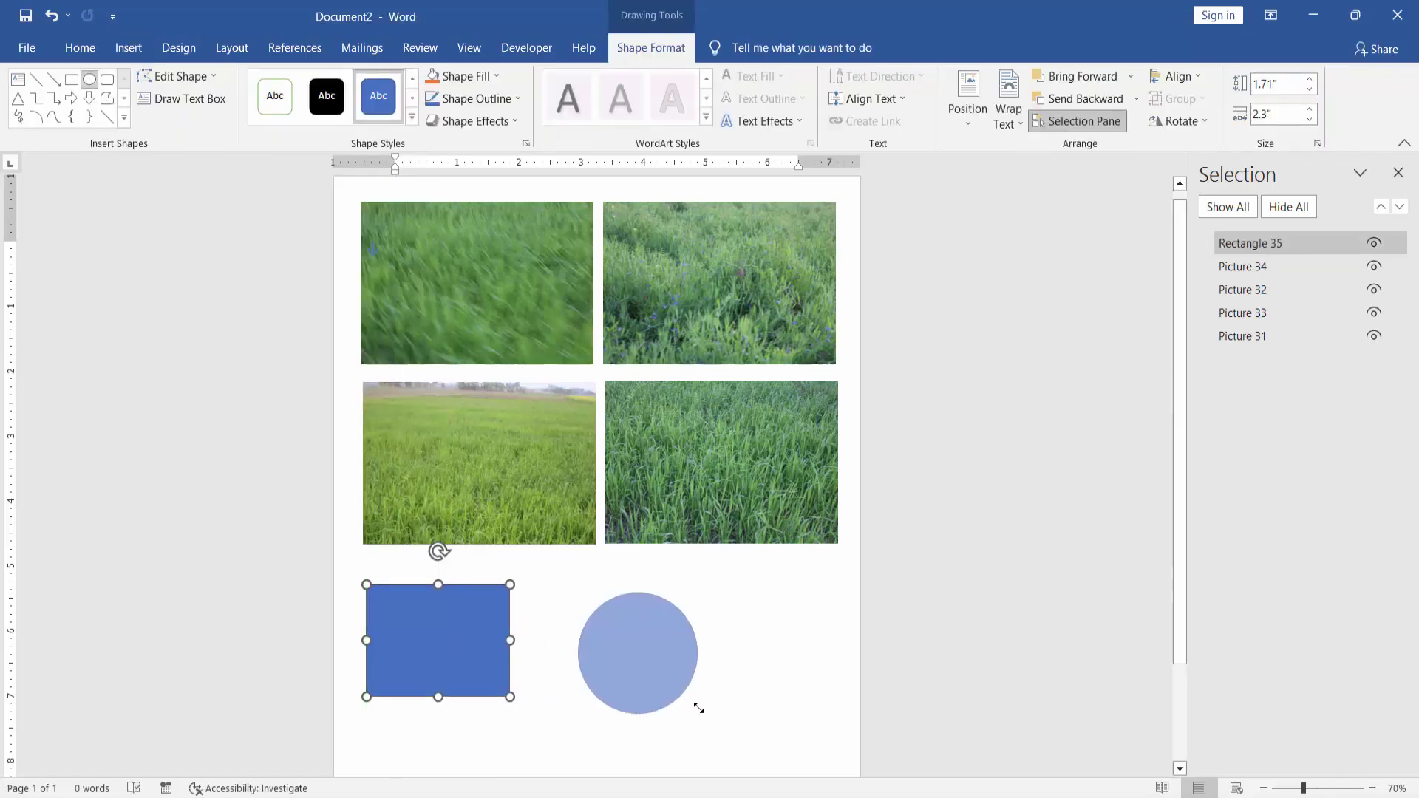
drag(653, 663, 627, 648)
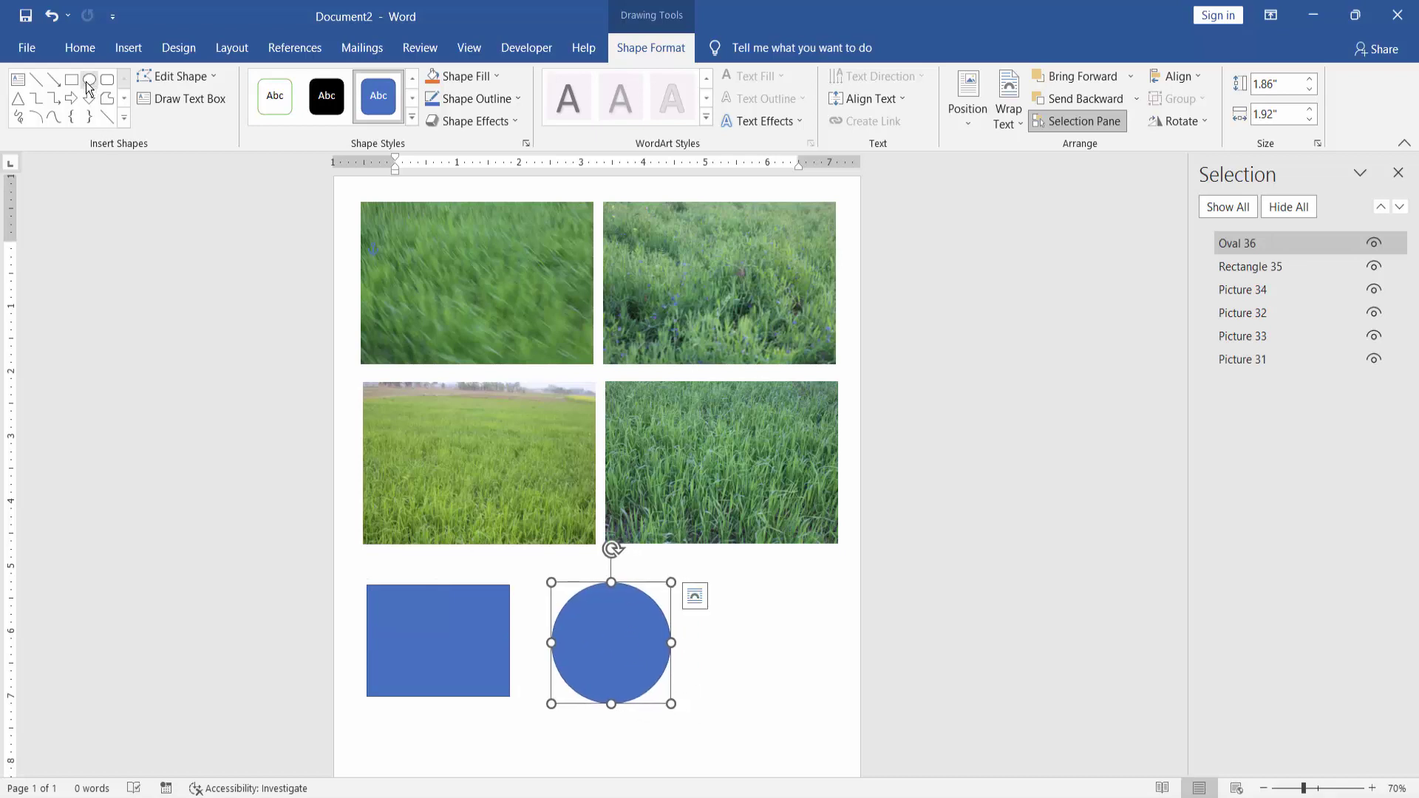
click(106, 97)
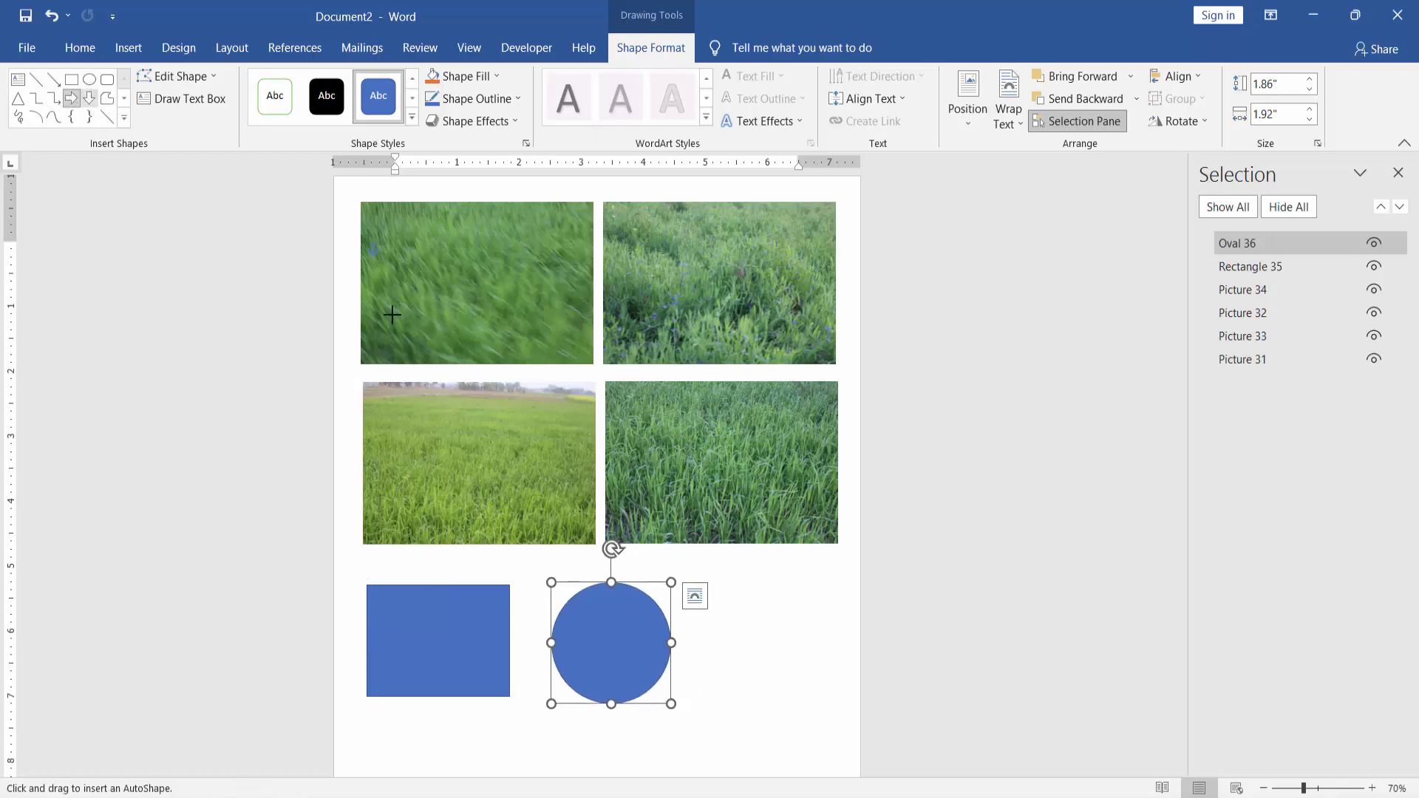
scroll(554, 410, down, 2)
drag(712, 504, 817, 608)
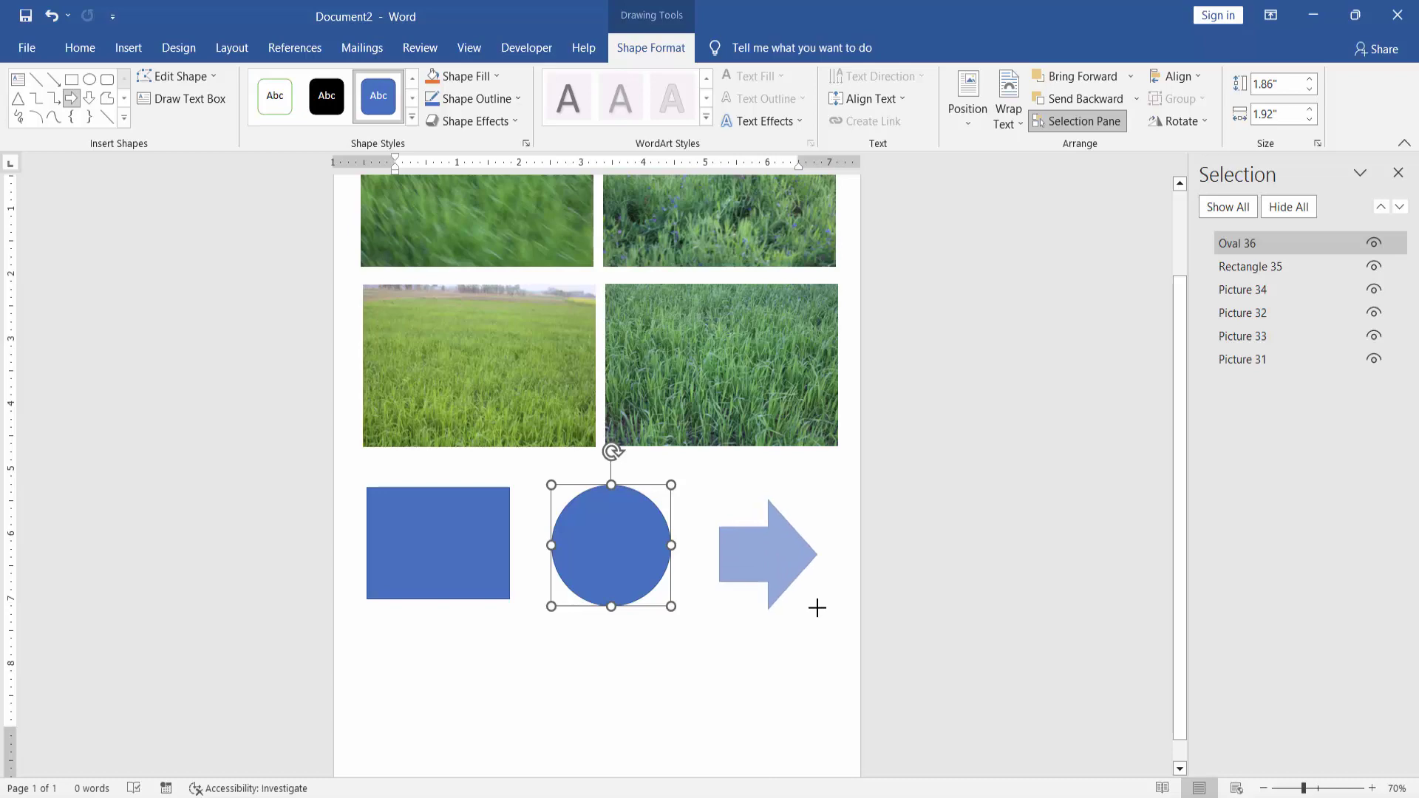
click(697, 672)
scroll(555, 621, up, 1)
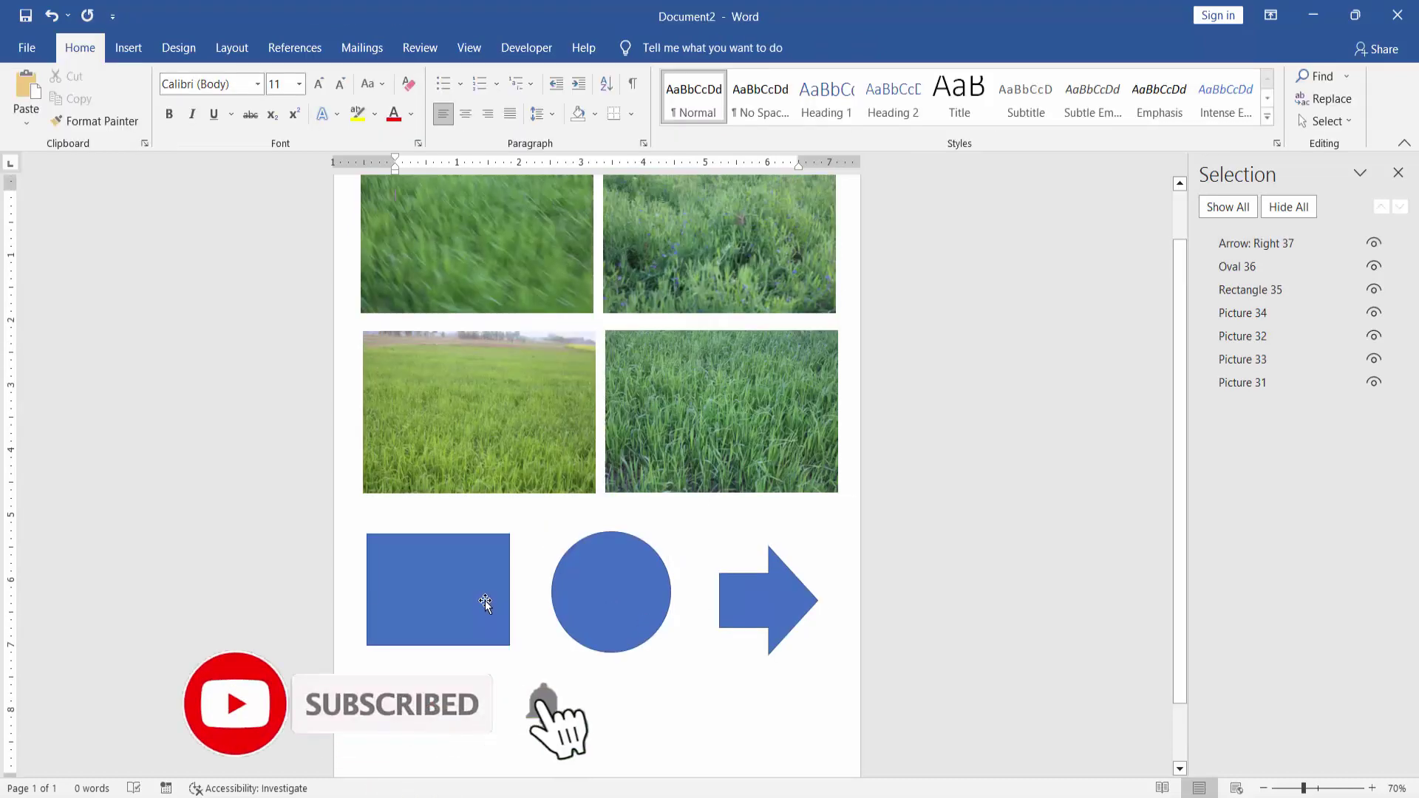
ctrl+scroll(484, 600, up, 2)
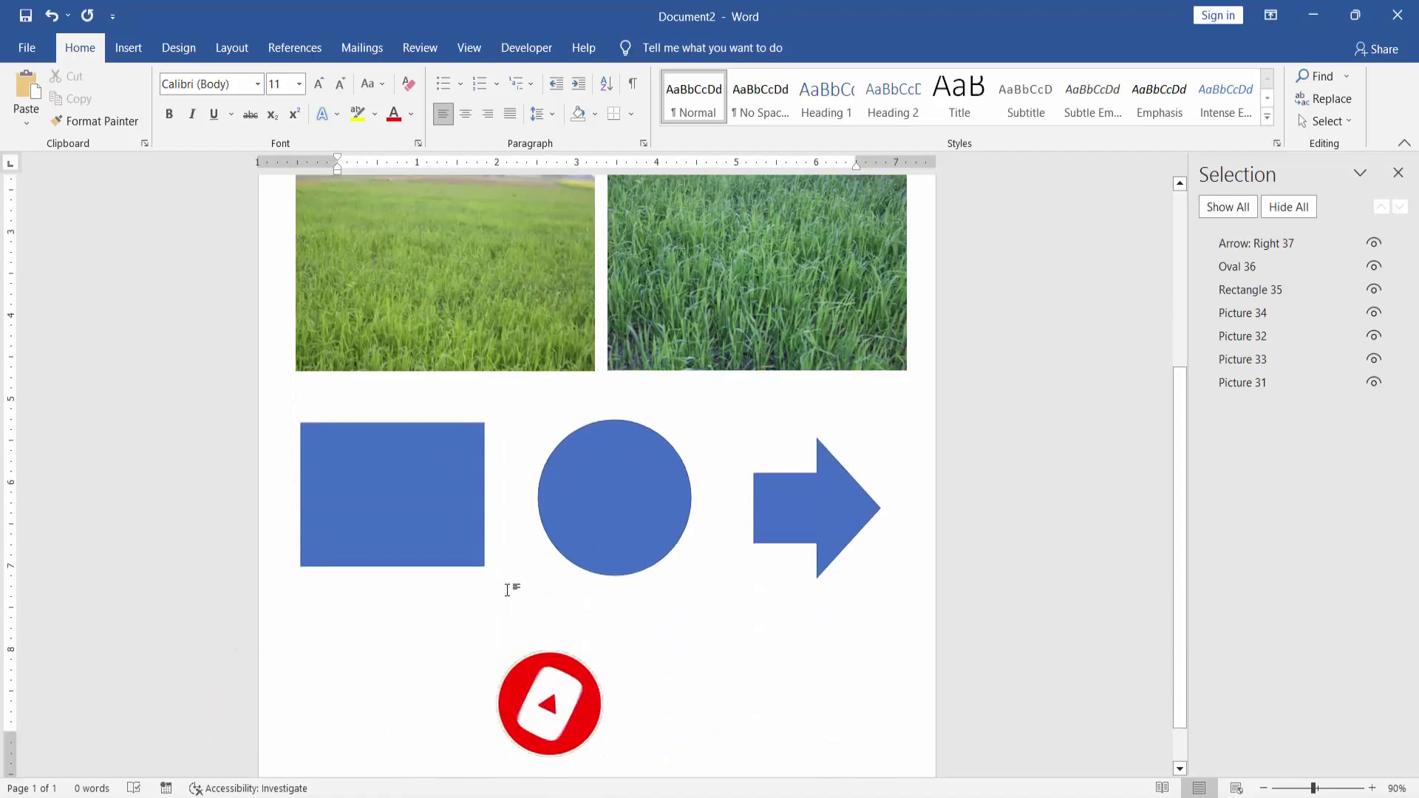
- Ctrl-select the rectangle, circle and arrow, and drag them lower together
click(383, 490)
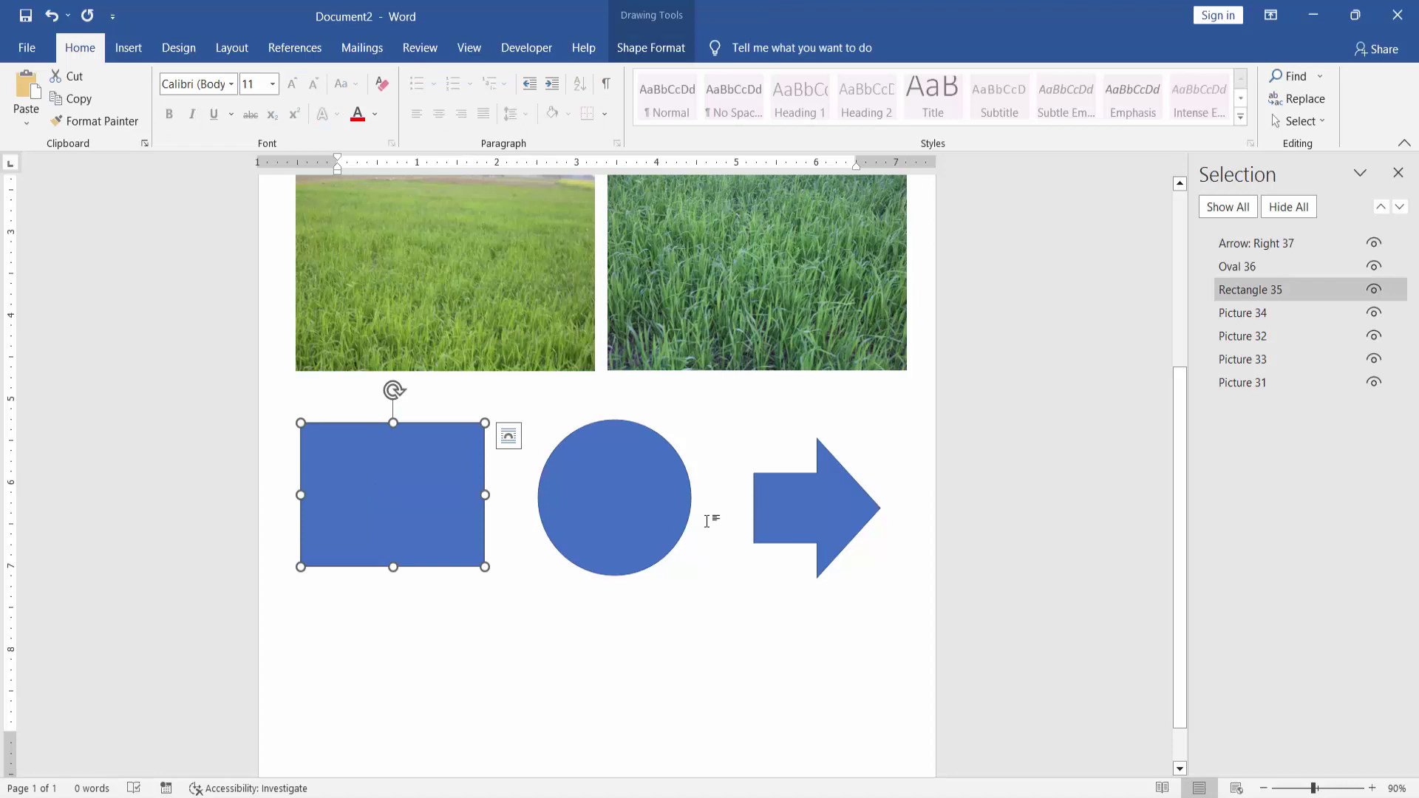
shift+click(610, 489)
shift+click(805, 512)
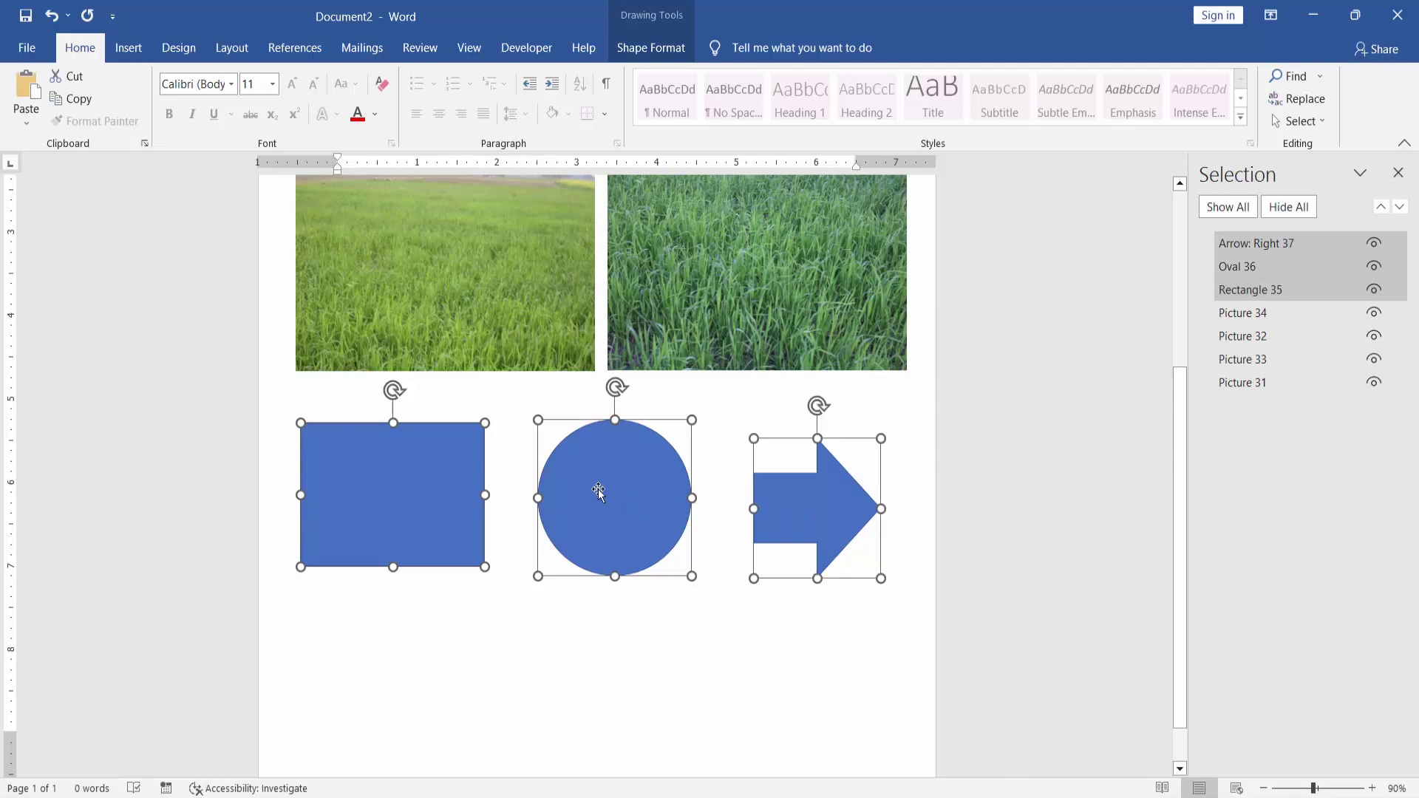
drag(599, 492, 616, 540)
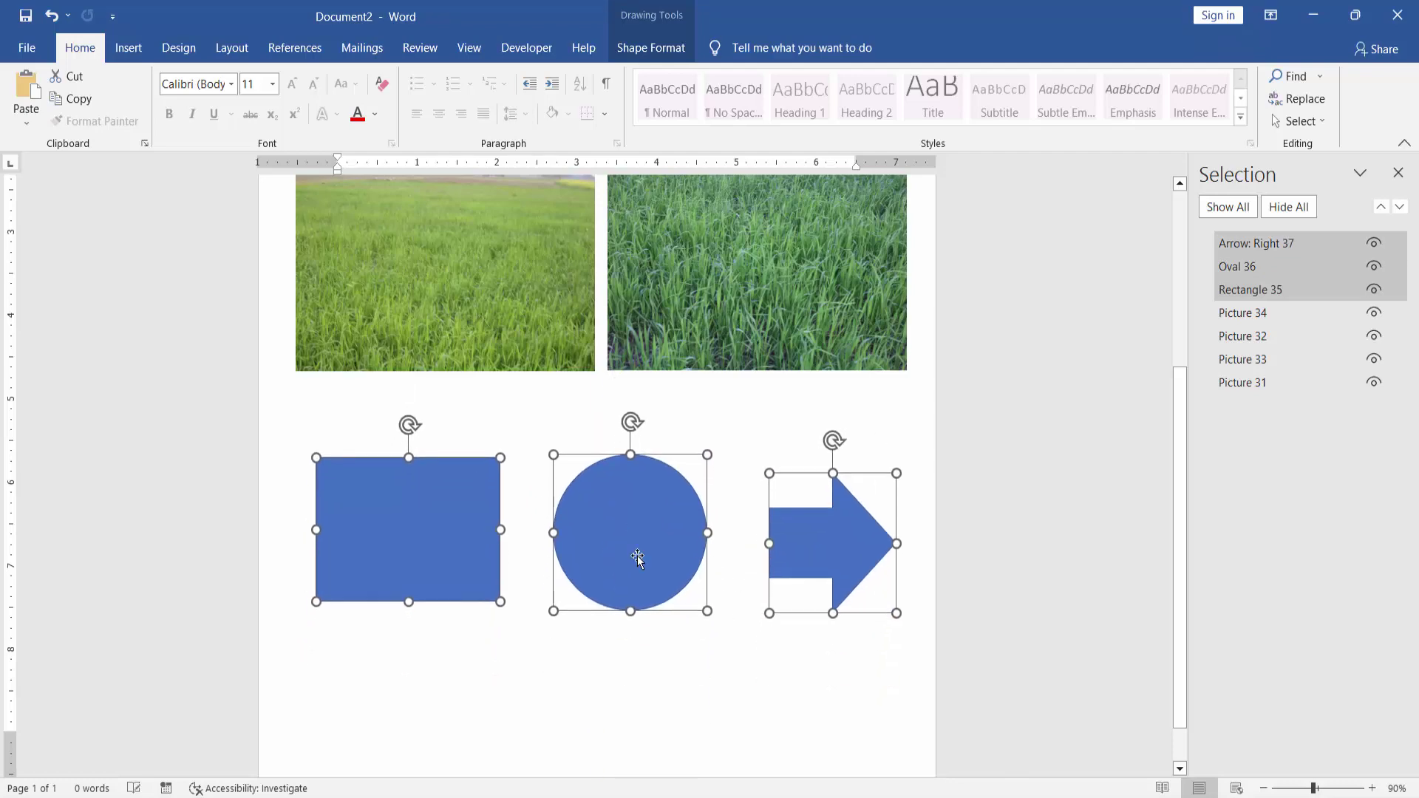
click(688, 671)
scroll(689, 669, up, 5)
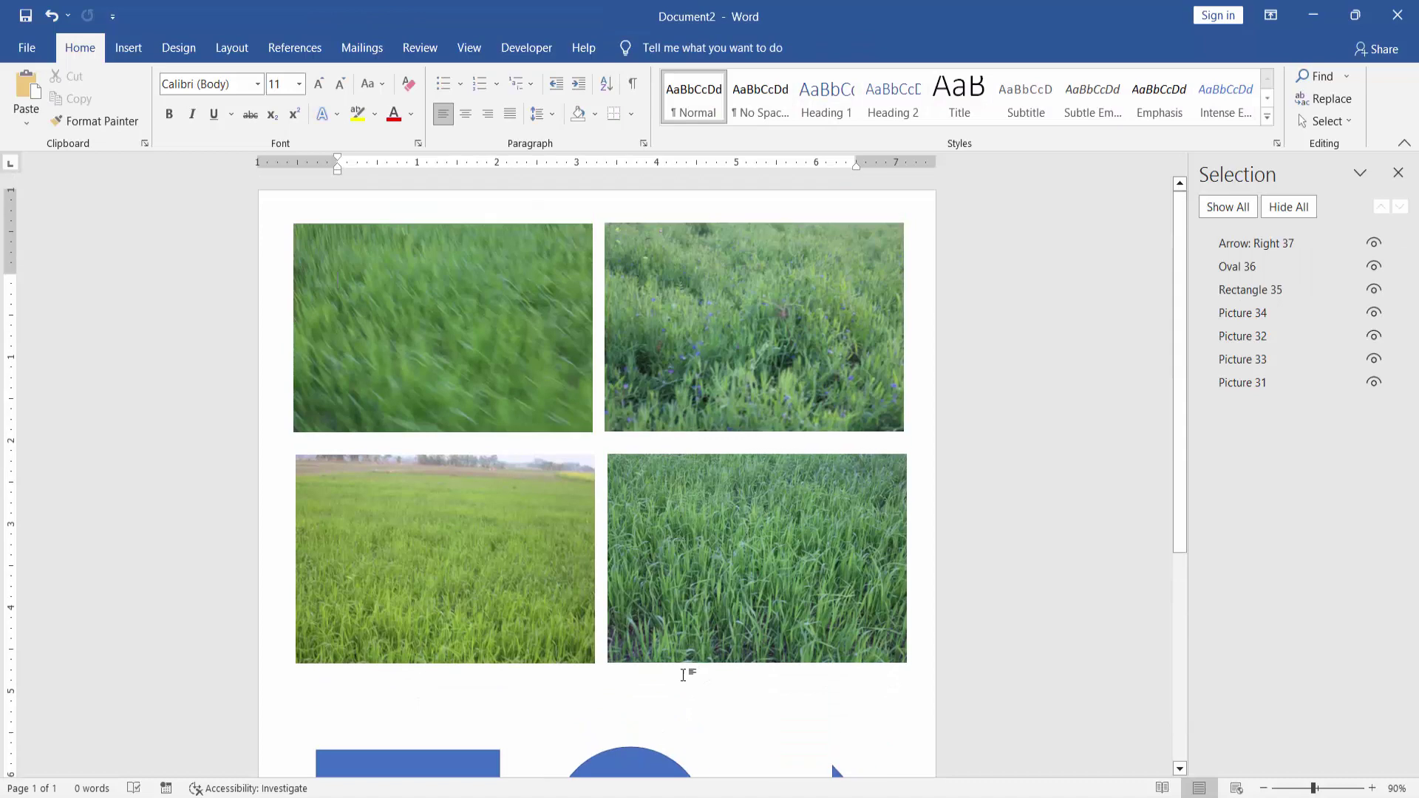
ctrl+scroll(674, 671, down, 3)
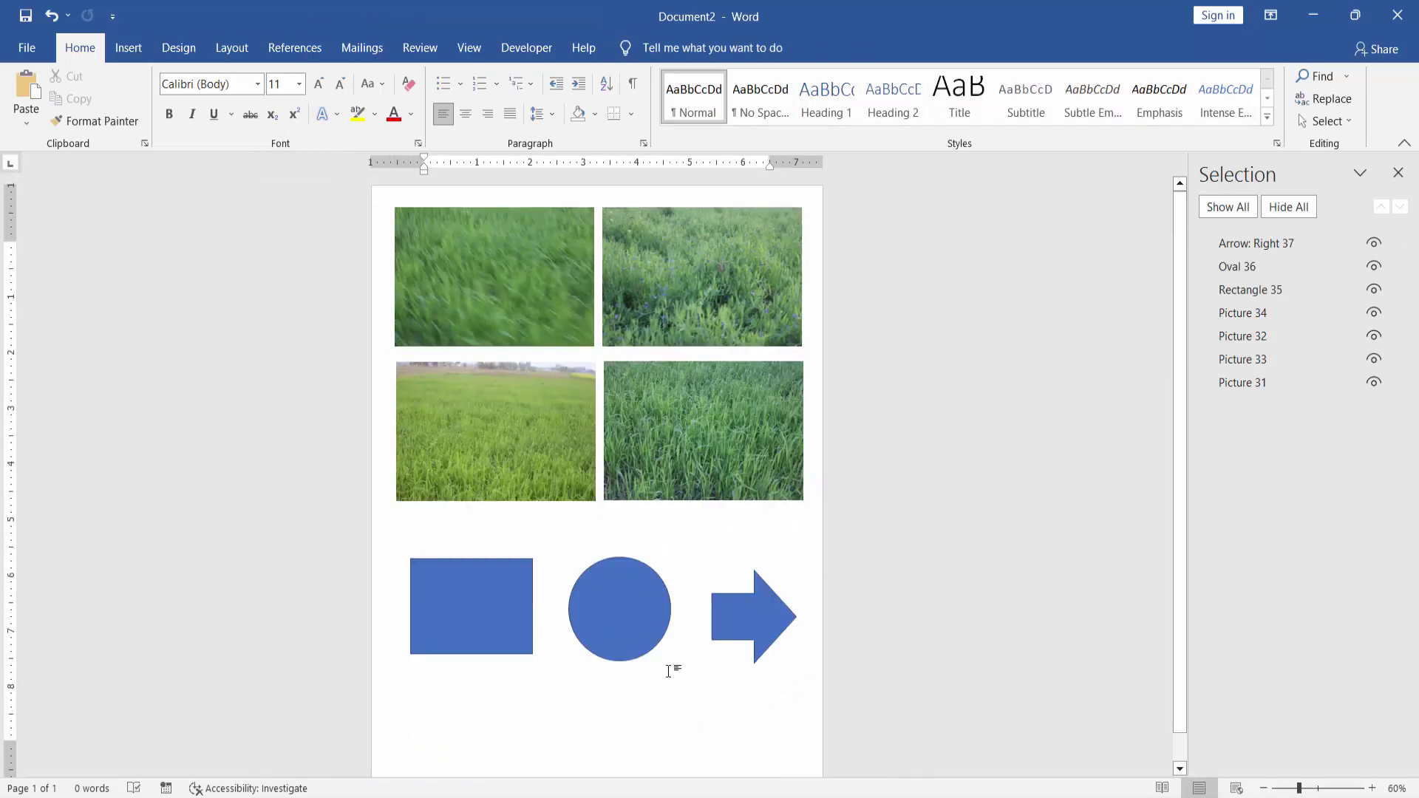